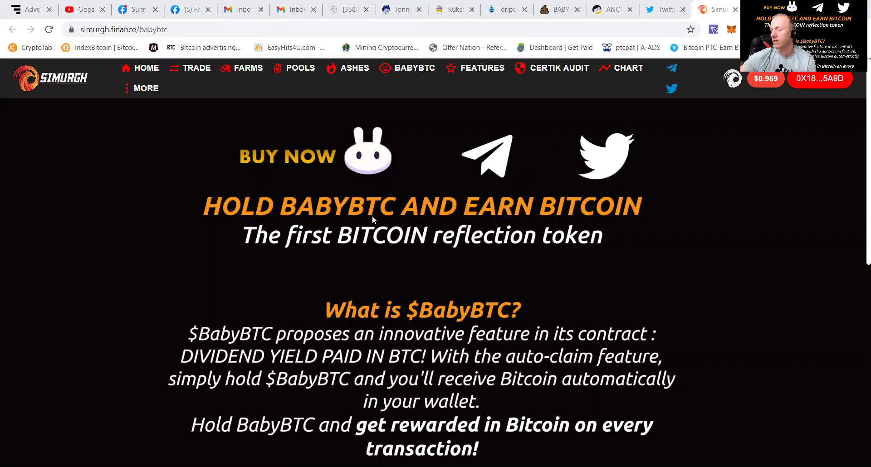
Read through the BabyBTC page on simurgh.finance, covering the token description and the redistribution, payout, liquidity and sell fee cards.
scroll(361, 254, down, 1)
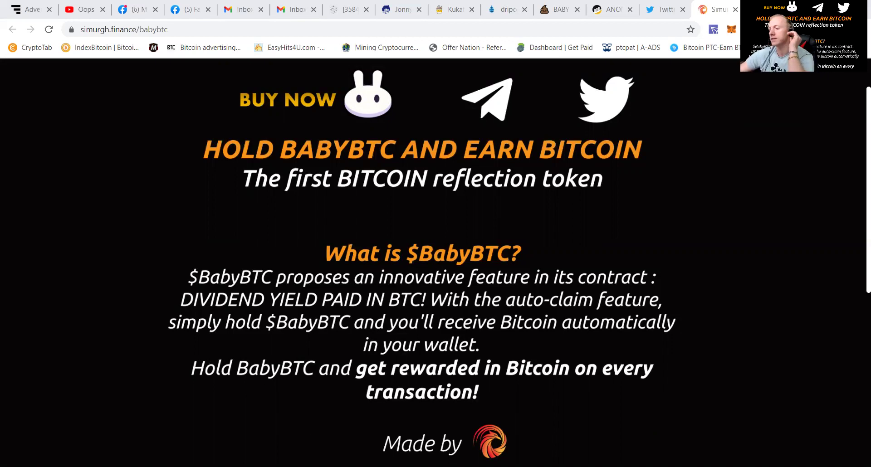
scroll(292, 360, down, 1)
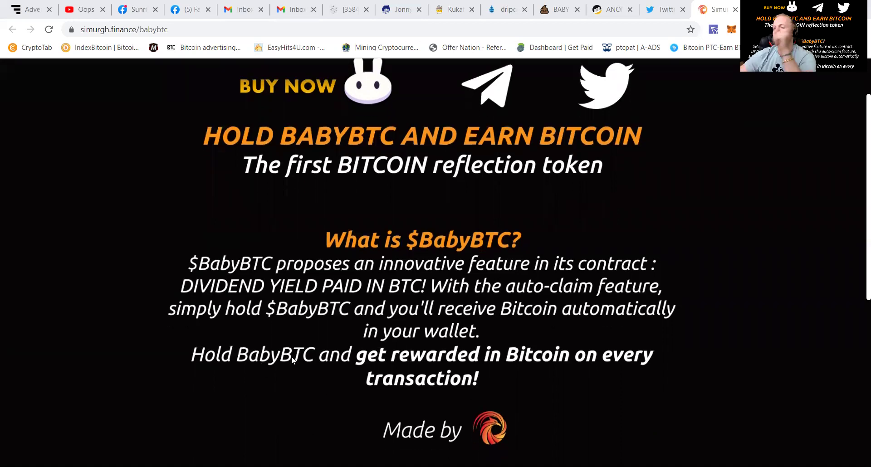
scroll(292, 361, down, 1)
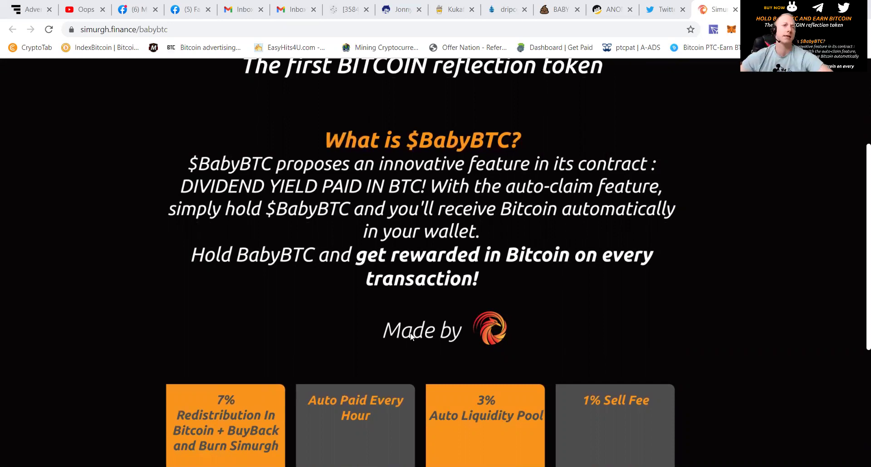
scroll(316, 299, down, 1)
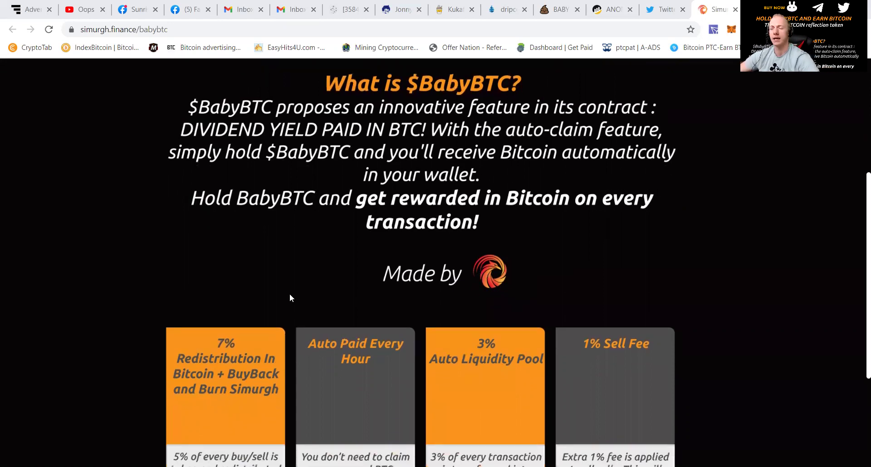
scroll(289, 293, down, 3)
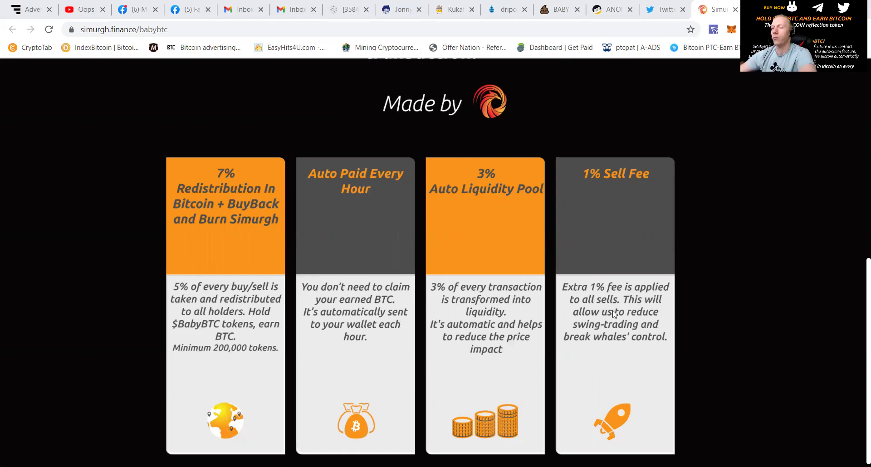
scroll(614, 313, down, 1)
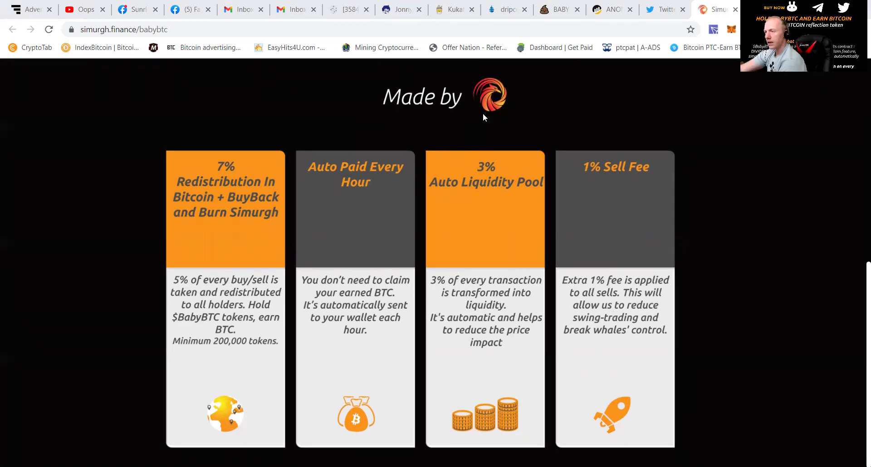
scroll(499, 204, up, 10)
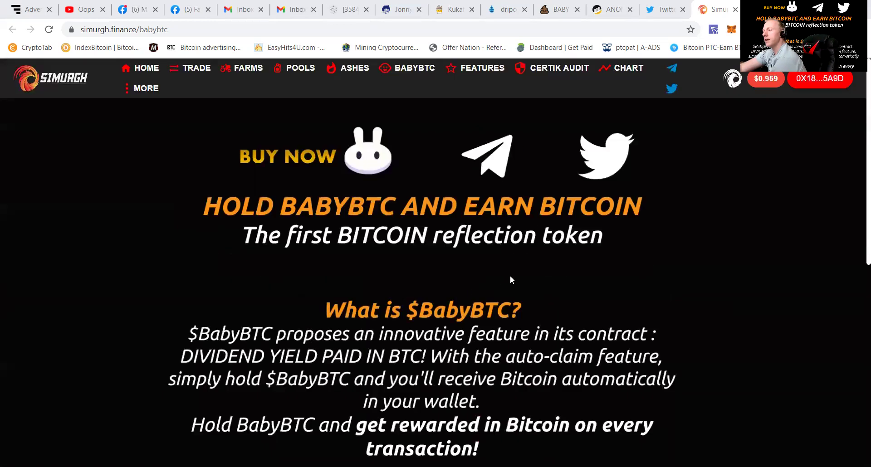
Switch to the BabyBtc Twitter profile, follow the account and like Simurgh's reward hashtag and "NEW ATH" tweets.
click(660, 12)
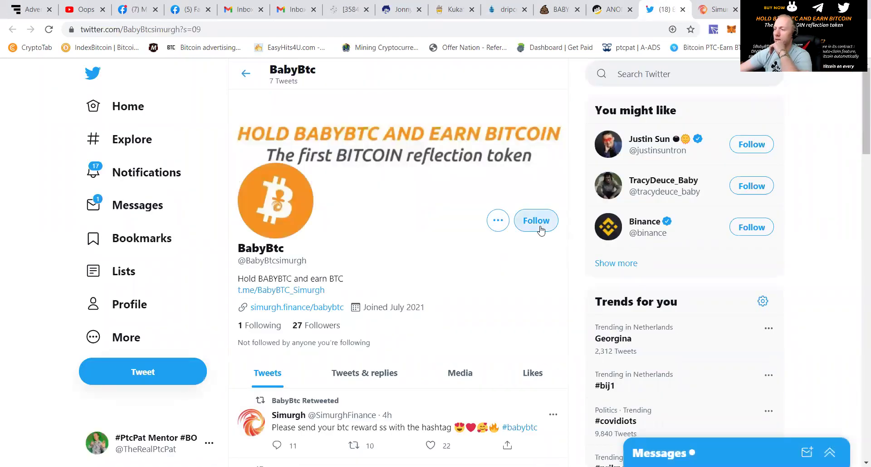
click(540, 231)
scroll(377, 377, down, 2)
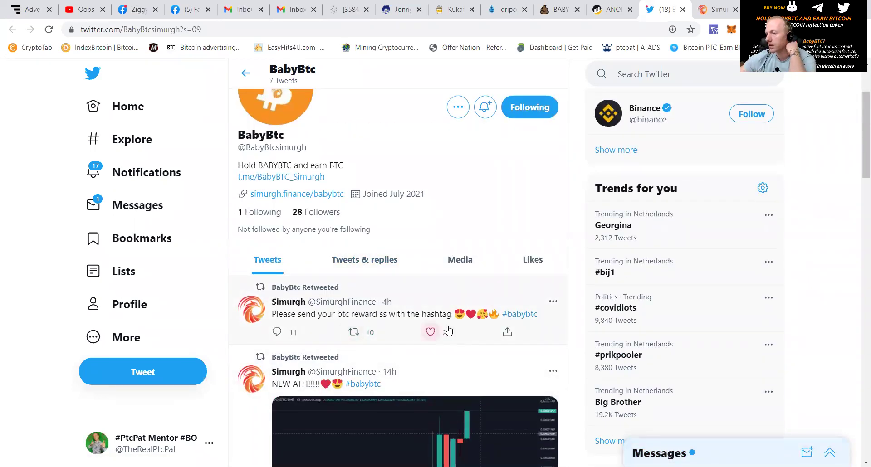
click(429, 332)
scroll(425, 329, down, 3)
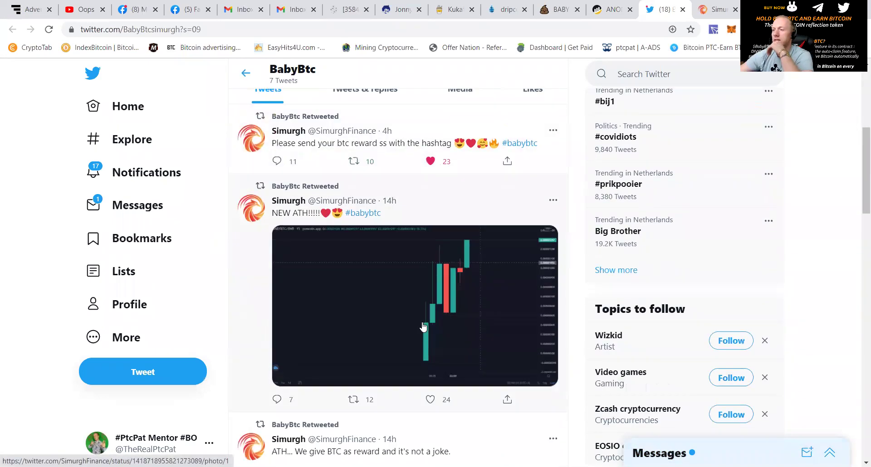
scroll(423, 327, down, 1)
click(430, 344)
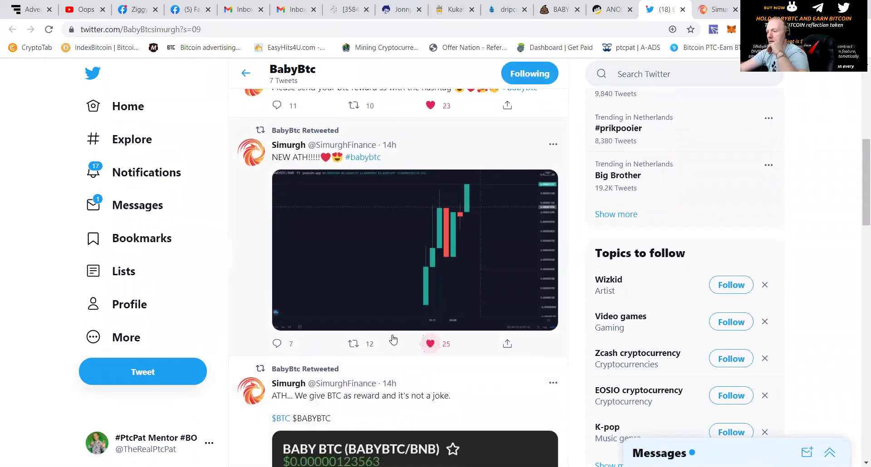
Like and retweet the Simurgh tweet "ATH... We give BTC as reward and it's not a joke.".
scroll(360, 362, down, 3)
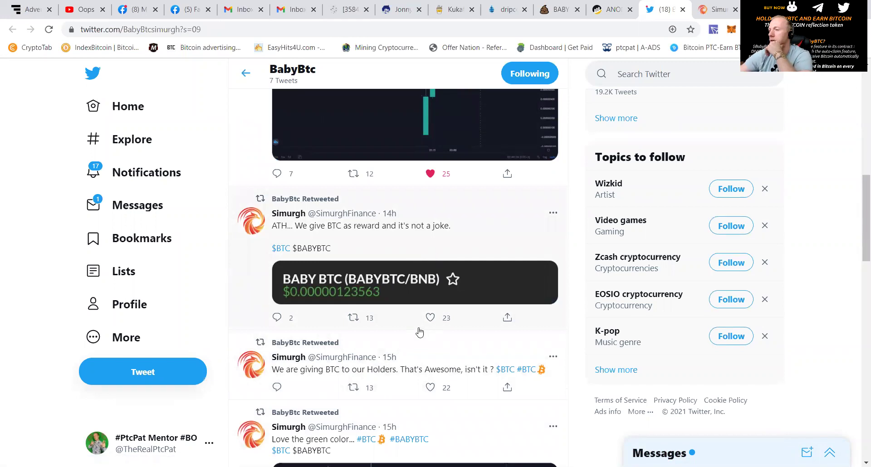
click(430, 317)
click(354, 319)
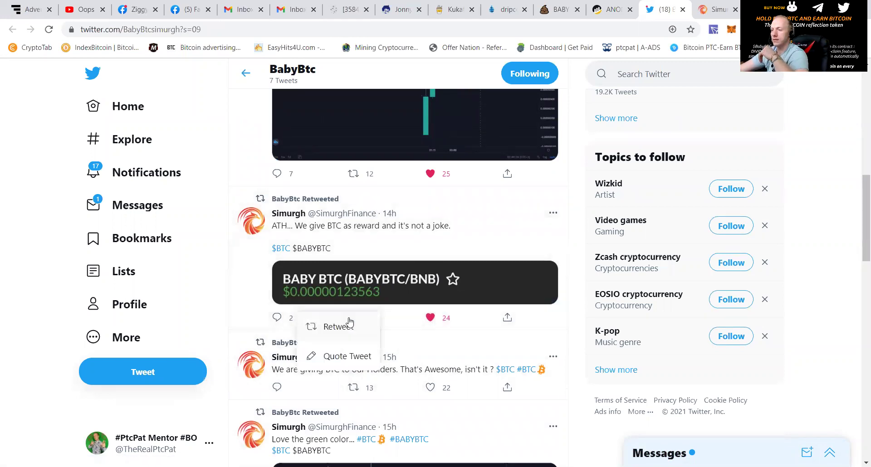
click(337, 326)
Find and like the Simurgh tweet "We are giving BTC to our Holders. That's Awesome, isn't it ?".
scroll(369, 330, down, 2)
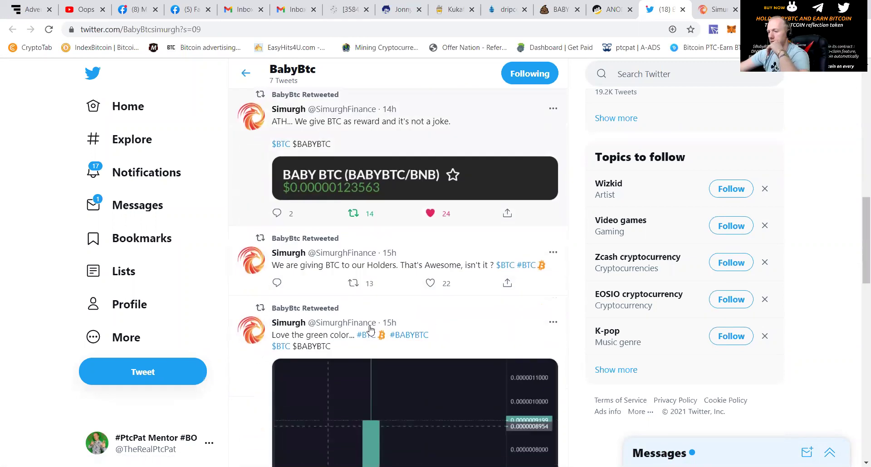
scroll(370, 329, down, 4)
scroll(379, 284, up, 2)
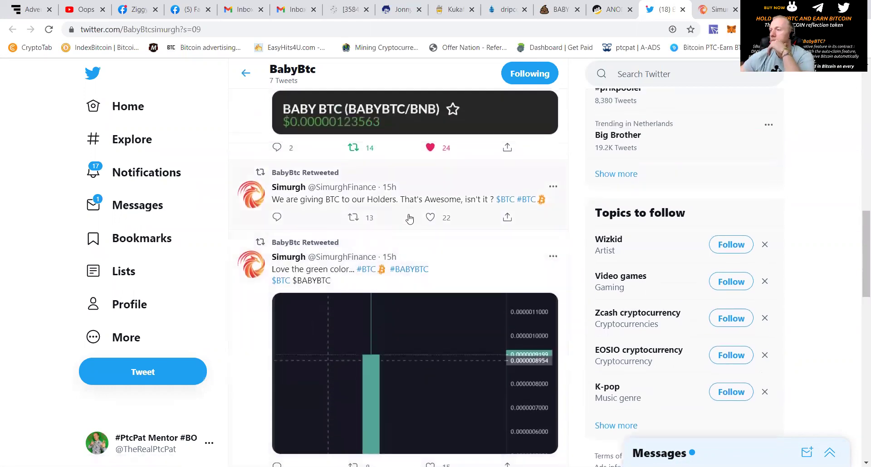
click(430, 217)
Quote that BTC-to-Holders tweet with the comment "GREAT WORK SIMURGH WE RISE FROM THE ASHES!! <3" and post it.
click(354, 218)
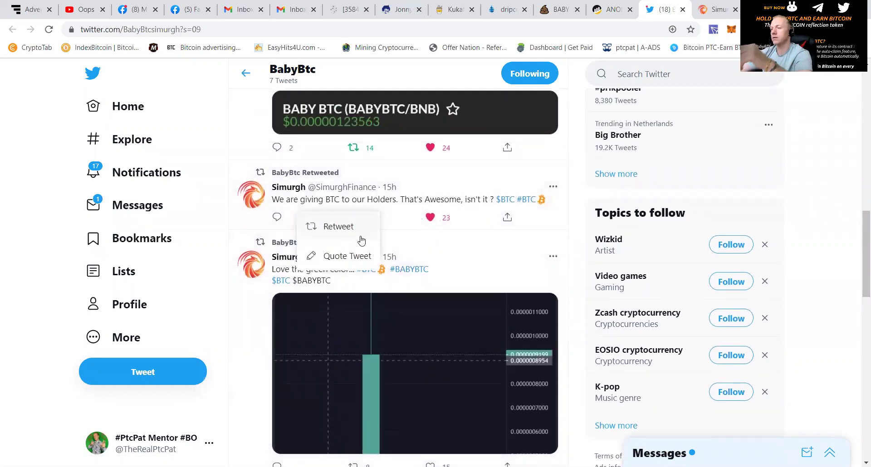
click(344, 257)
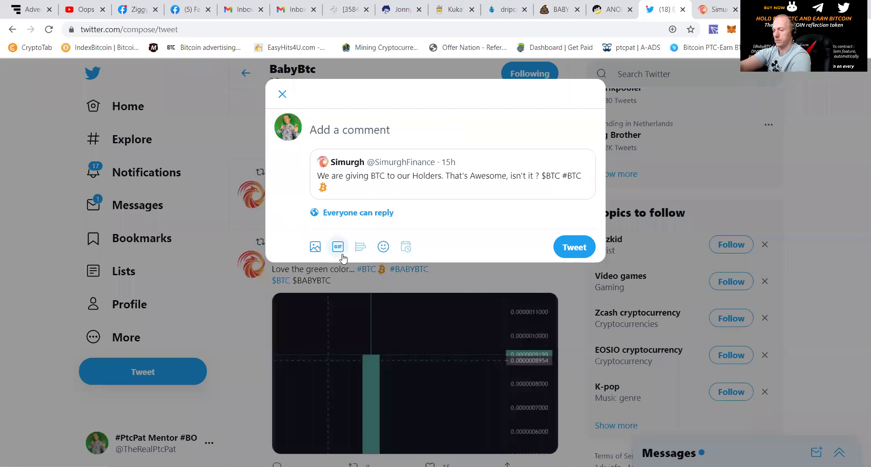
text(GREAT WORK SI)
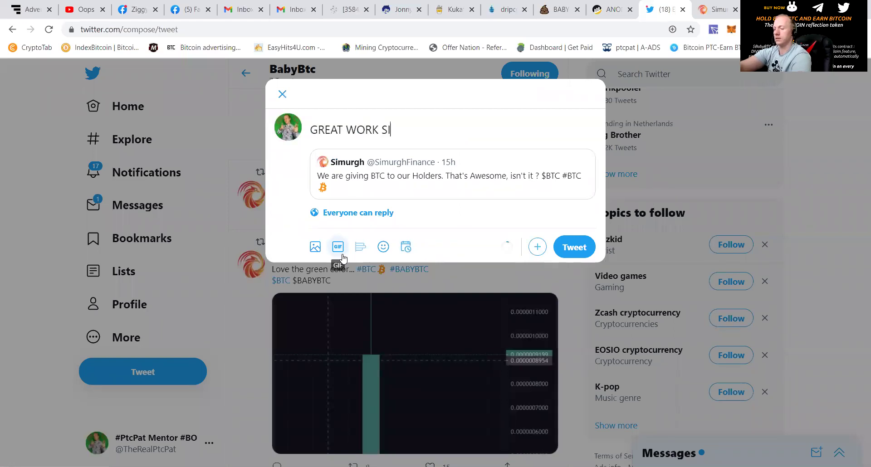
text(MURGH W)
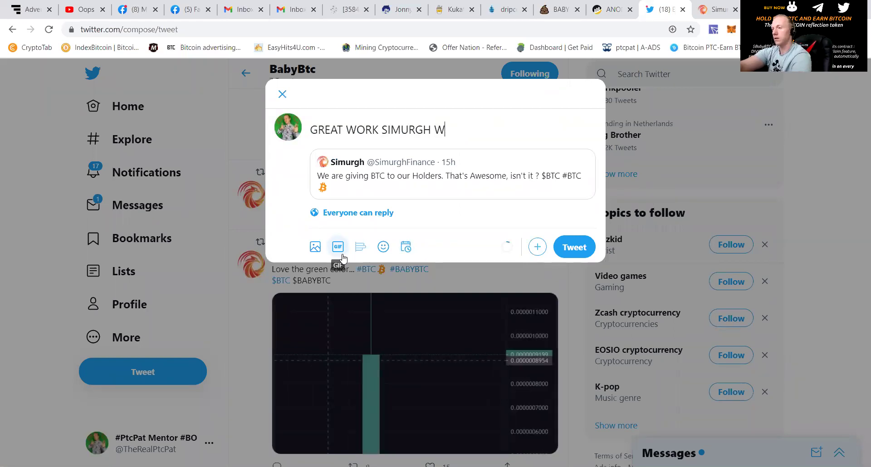
text(E RISE FROM THE A)
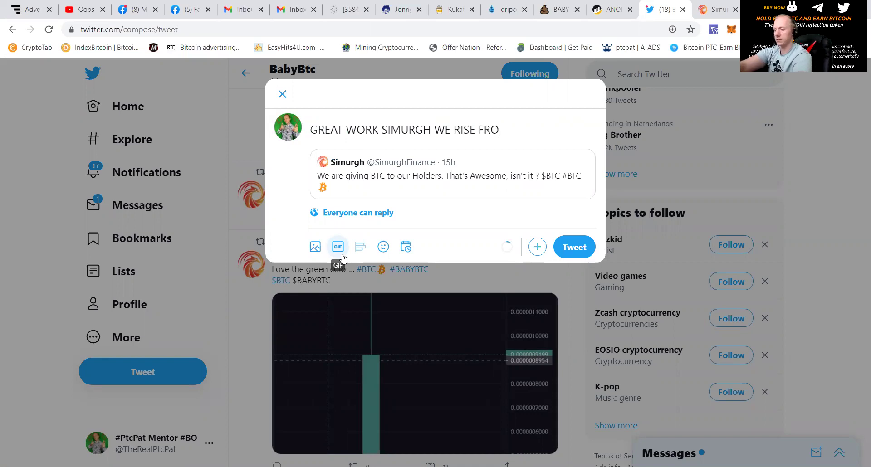
text(SHES!! <3)
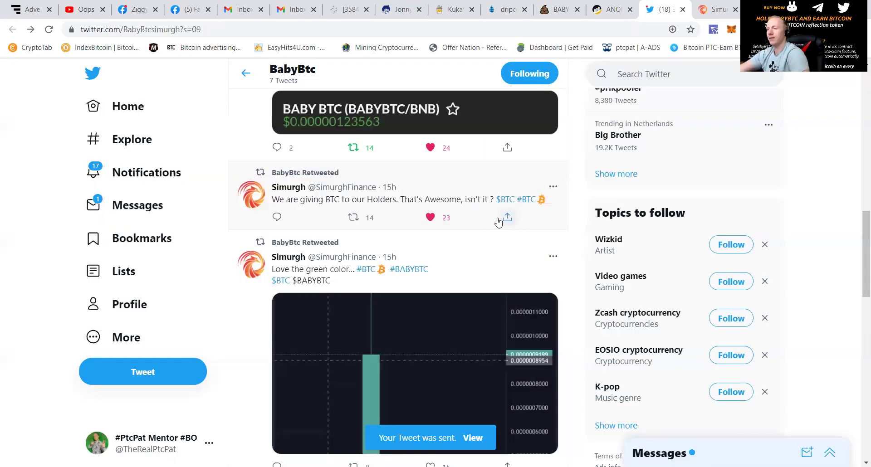
Open the BTC-to-Holders tweet, retweet it without a comment and return to the BabyBtc profile.
click(341, 220)
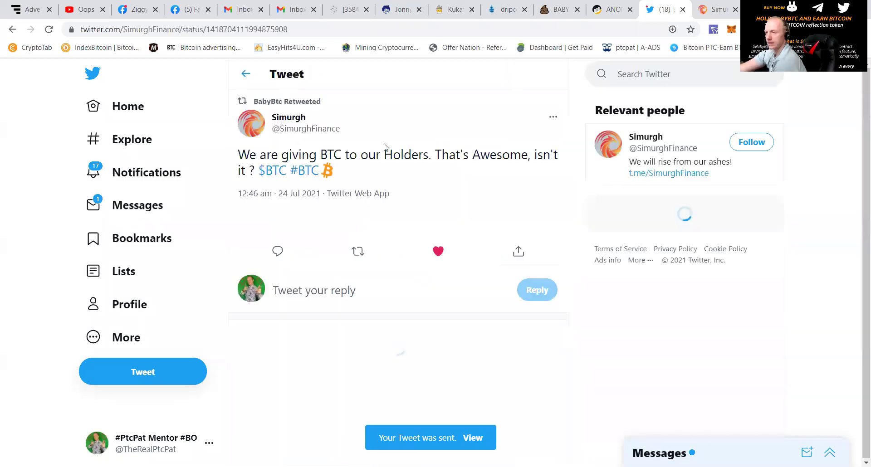
click(361, 252)
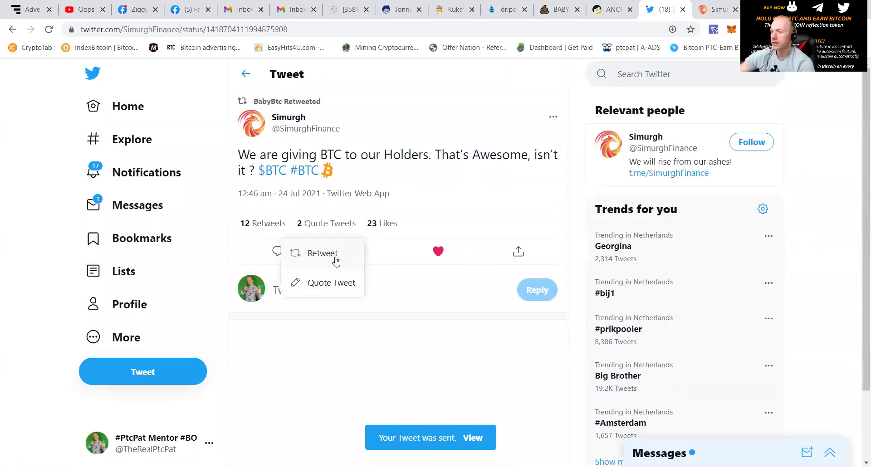
click(333, 258)
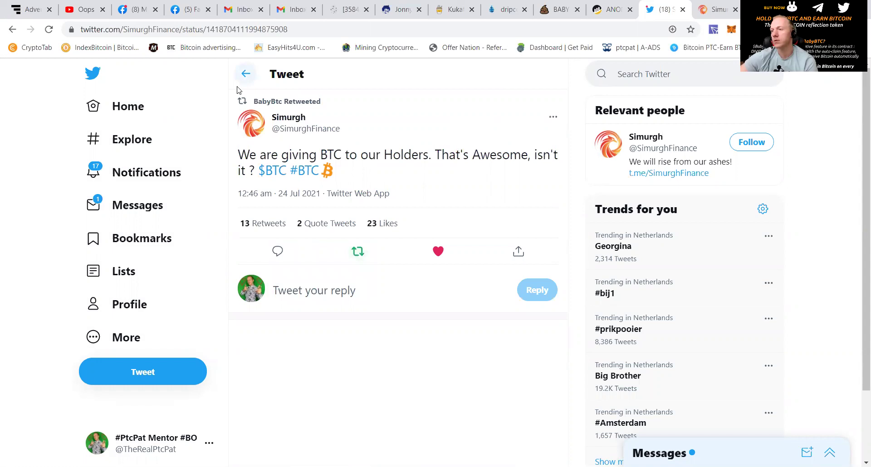
click(245, 74)
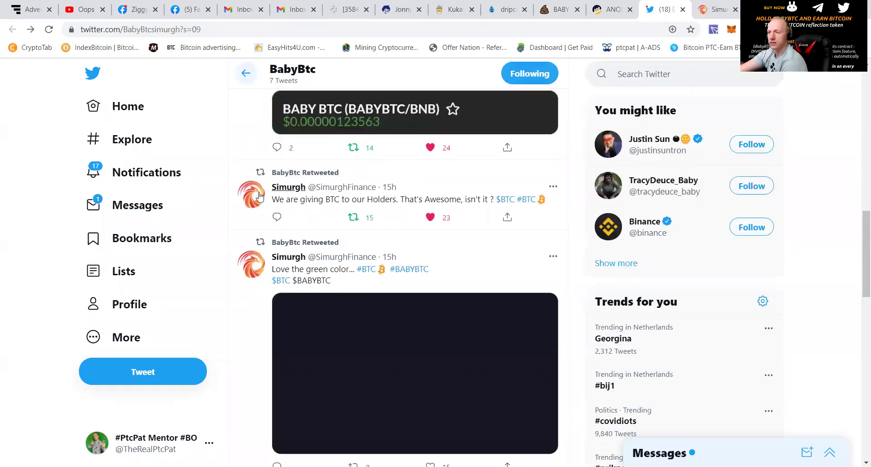
Skim the remaining BabyBtc tweets, and switch to PooCoin to examine the BABYBTC supply, market cap and liquidity holdings.
scroll(325, 220, down, 10)
scroll(338, 214, up, 3)
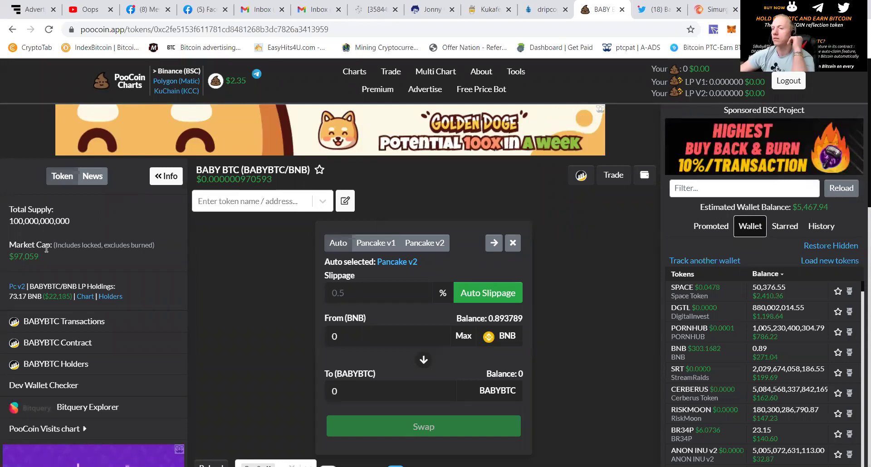
scroll(57, 257, down, 5)
scroll(97, 237, up, 4)
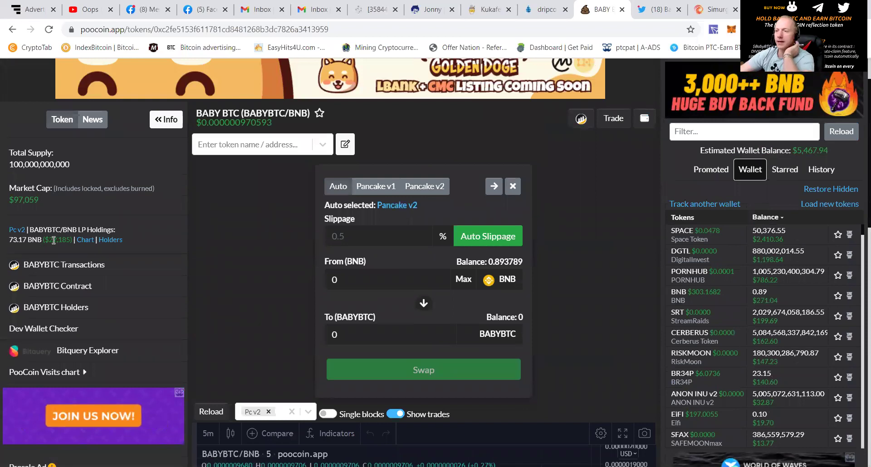
Examine the BABYBTC/BNB price chart and the list of token transactions on PooCoin.
scroll(129, 209, down, 7)
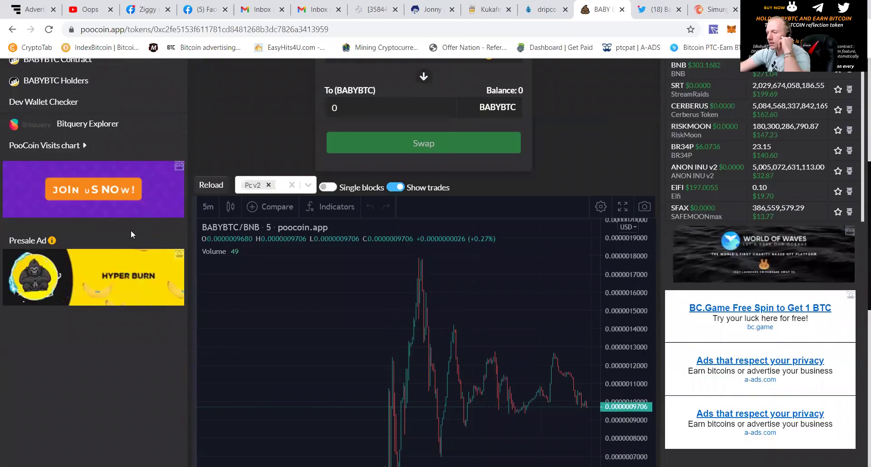
scroll(170, 301, down, 3)
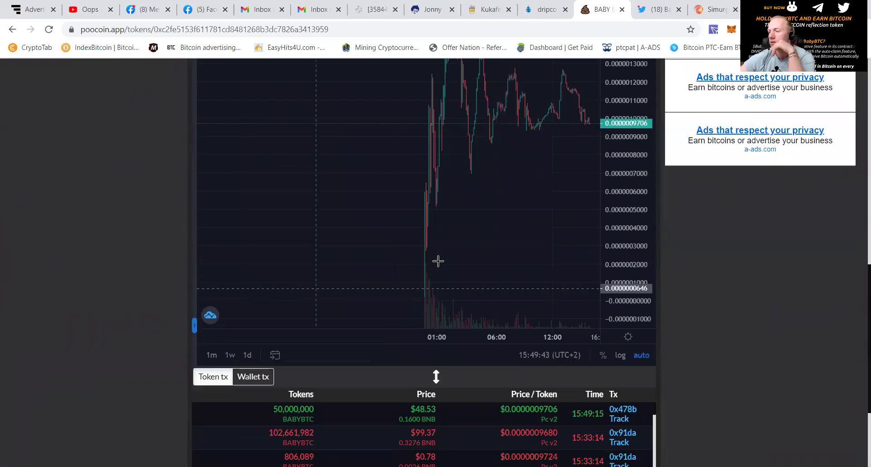
scroll(448, 446, down, 8)
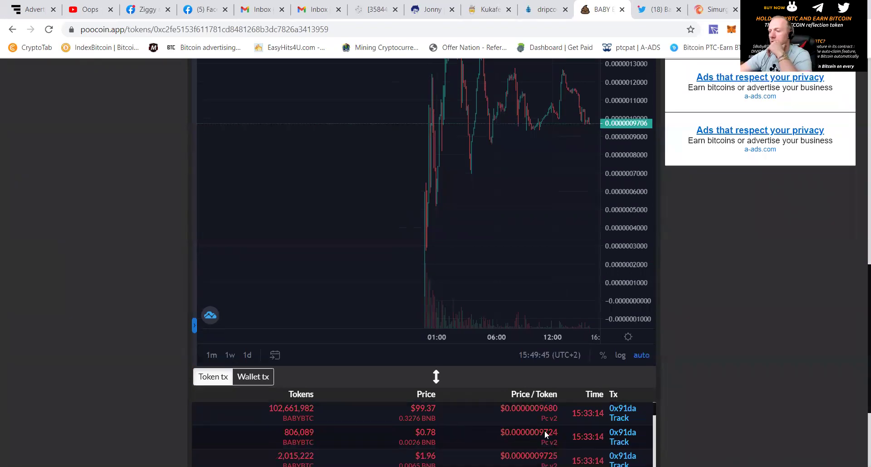
scroll(477, 416, down, 5)
scroll(676, 432, down, 3)
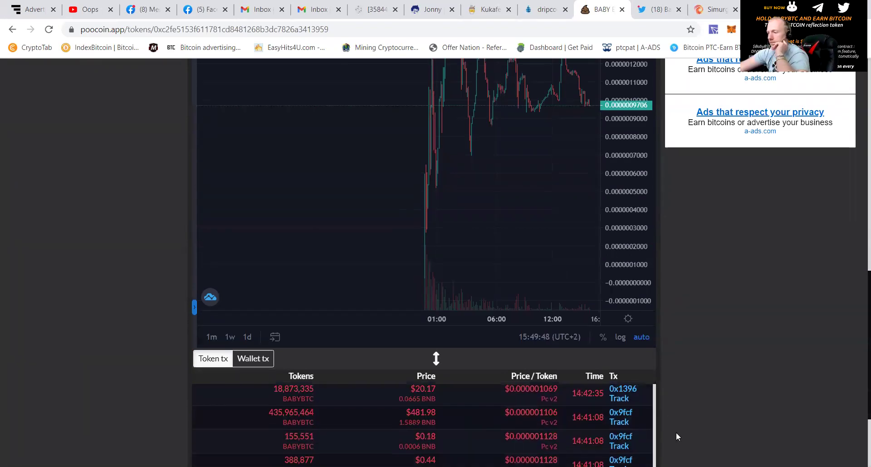
scroll(569, 377, down, 8)
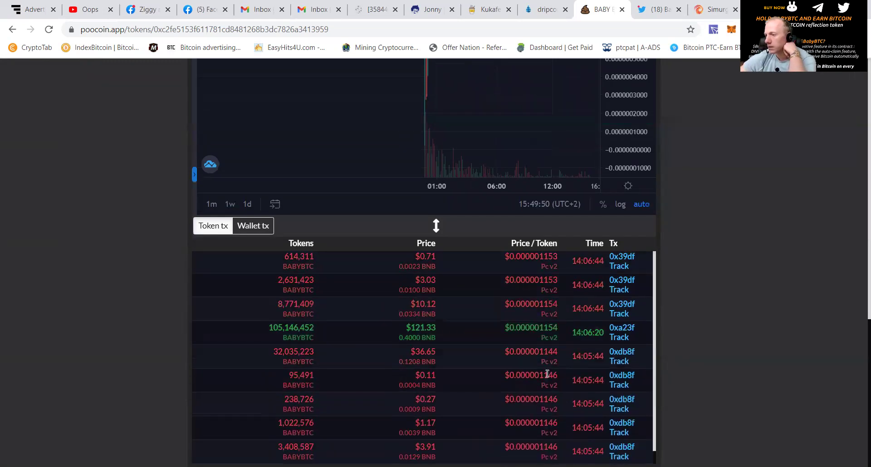
scroll(535, 371, down, 5)
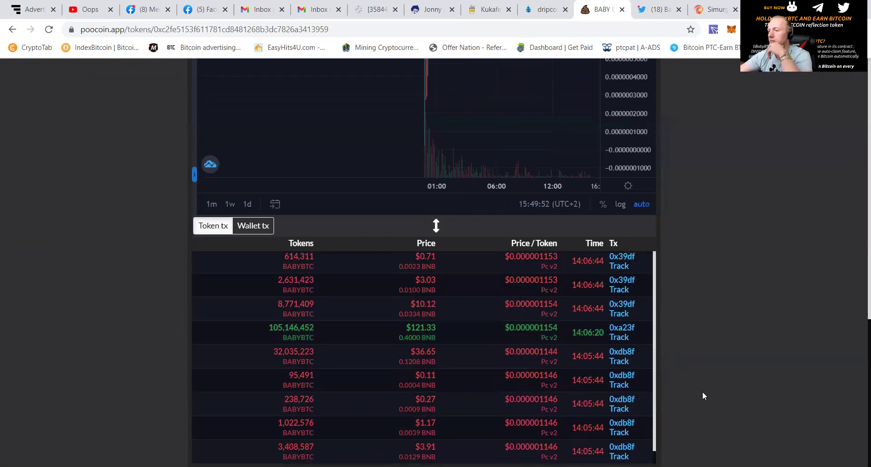
scroll(702, 391, up, 12)
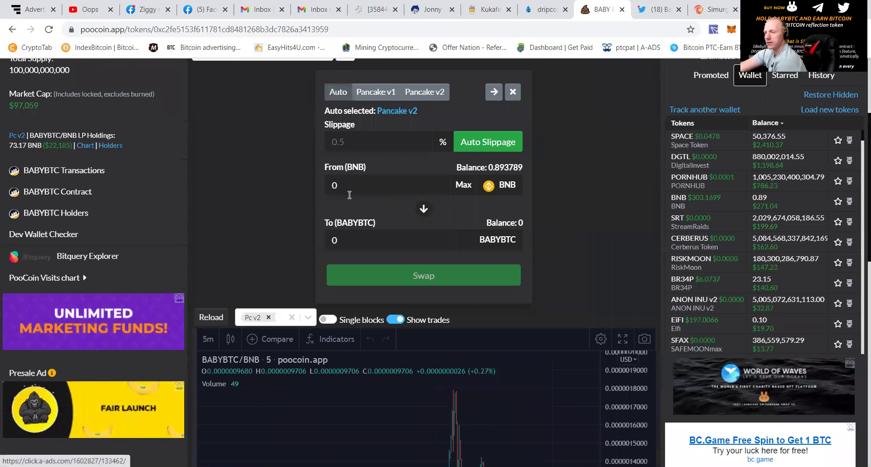
scroll(209, 238, down, 4)
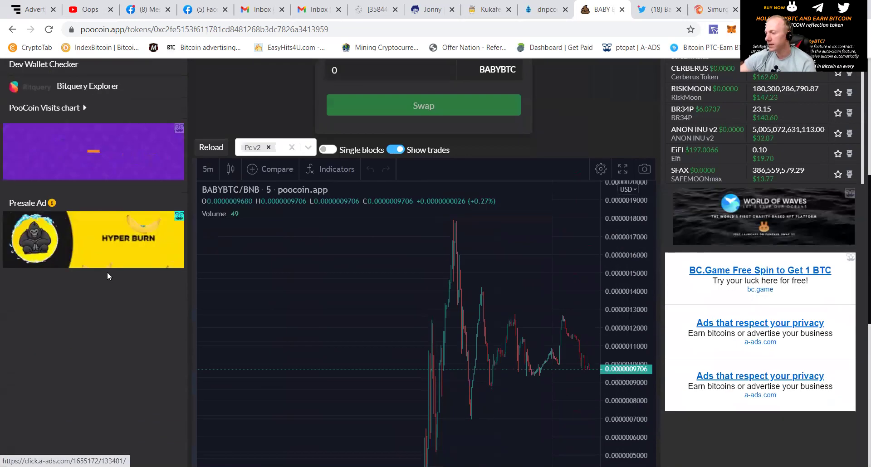
Swap 0.50 BNB for BABYBTC on PooCoin after checking the price chart.
scroll(64, 307, down, 3)
scroll(508, 243, up, 3)
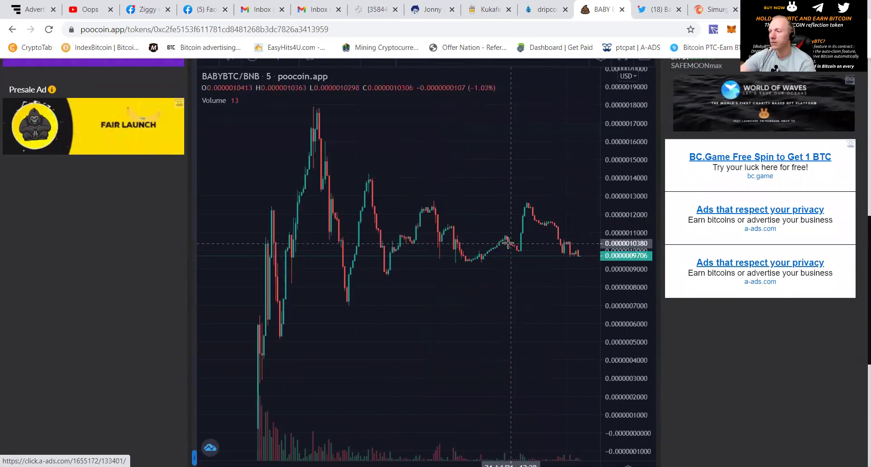
scroll(535, 244, up, 3)
scroll(423, 277, down, 3)
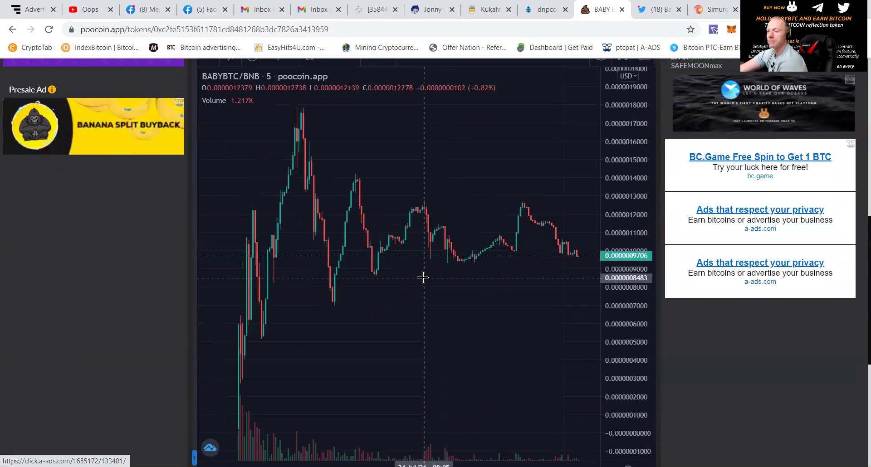
scroll(81, 249, up, 8)
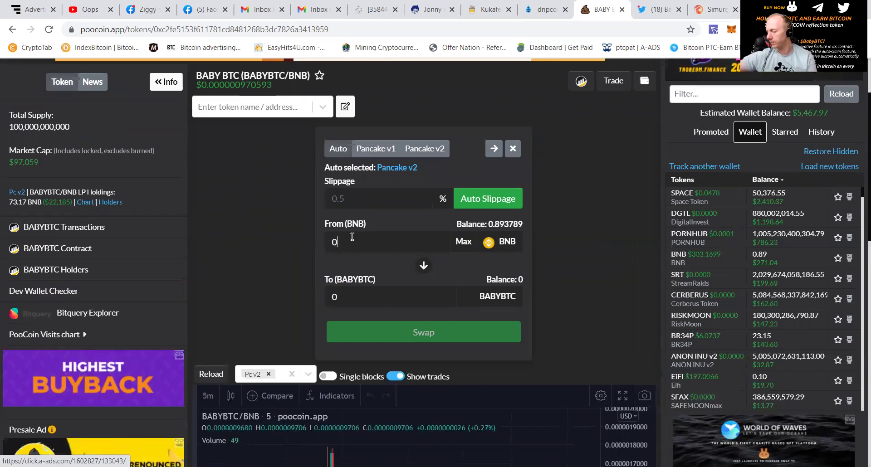
text(50)
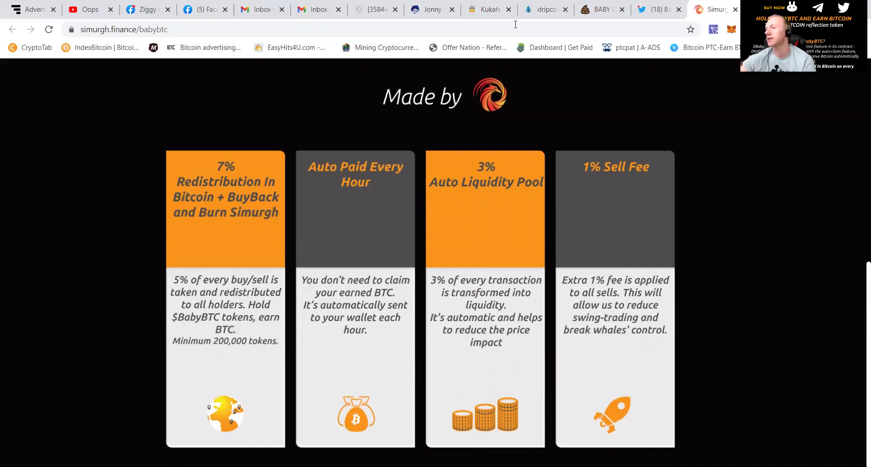
click(599, 10)
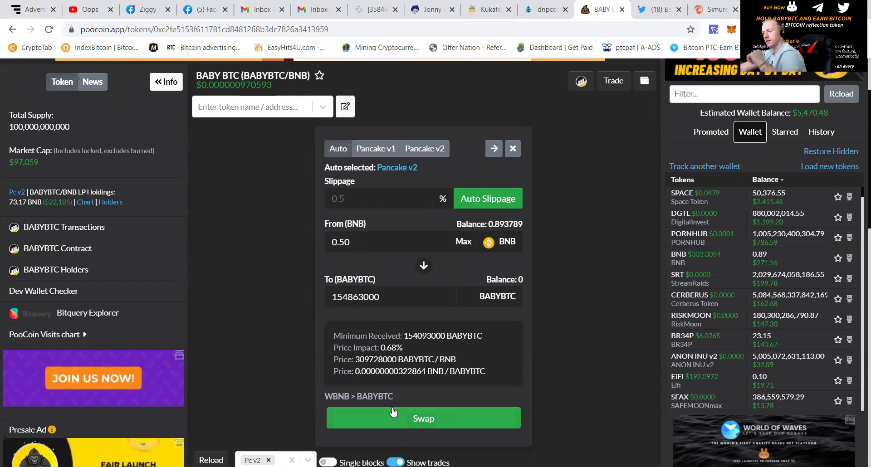
click(409, 418)
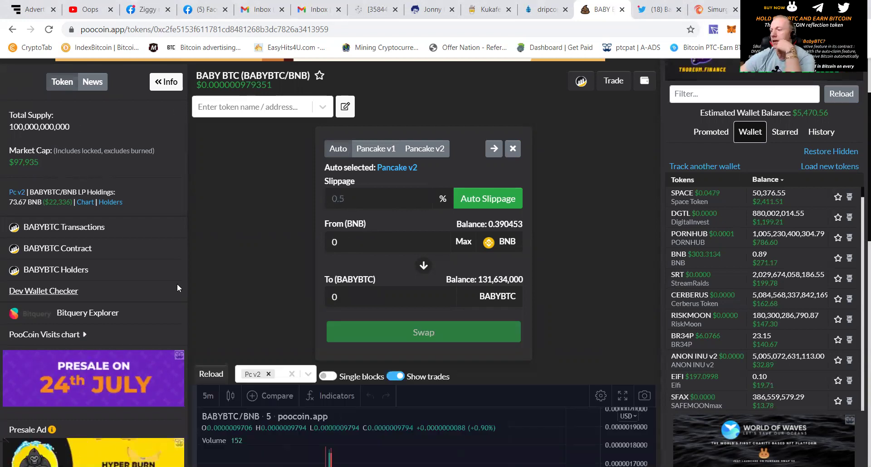
Check the recent candles on the BABYBTC/BNB chart, and swap another 0.25 BNB for BABYBTC.
scroll(144, 255, down, 6)
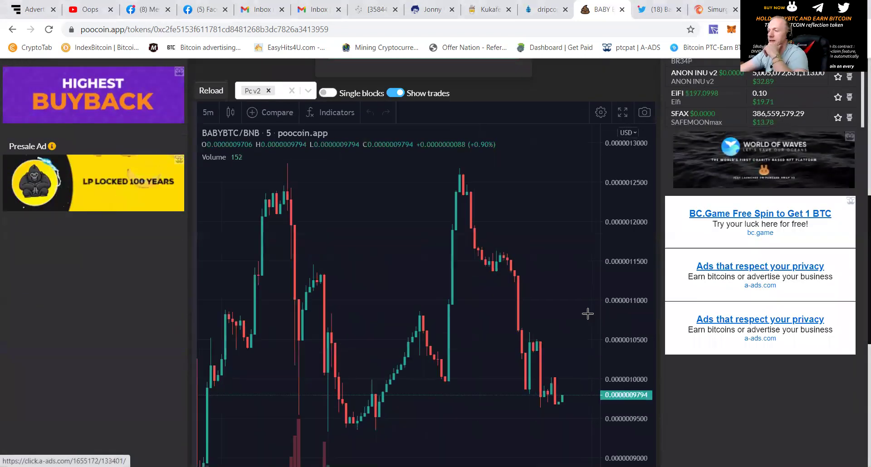
scroll(523, 368, up, 10)
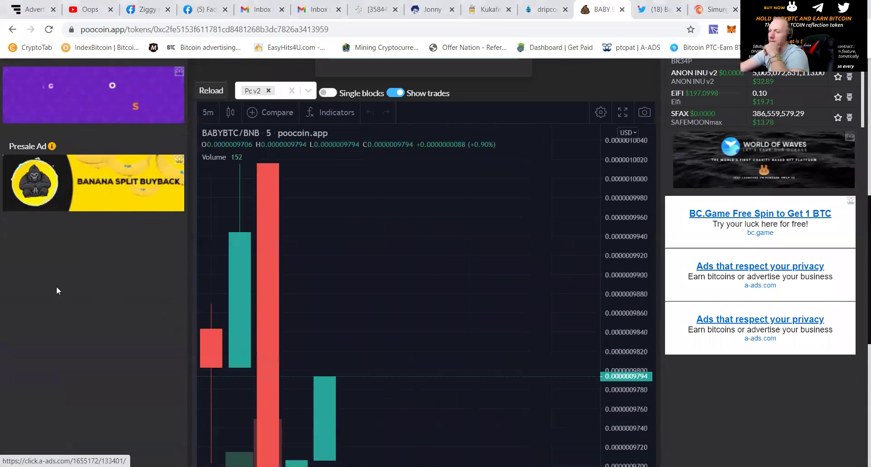
scroll(360, 363, up, 7)
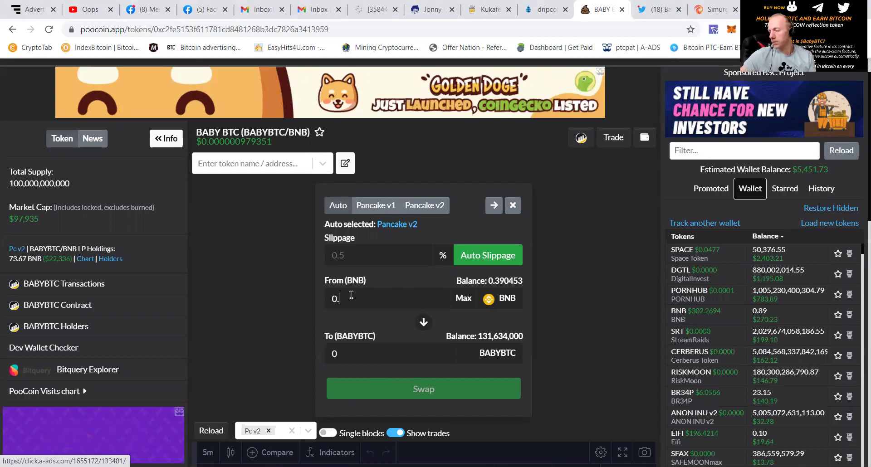
text(25)
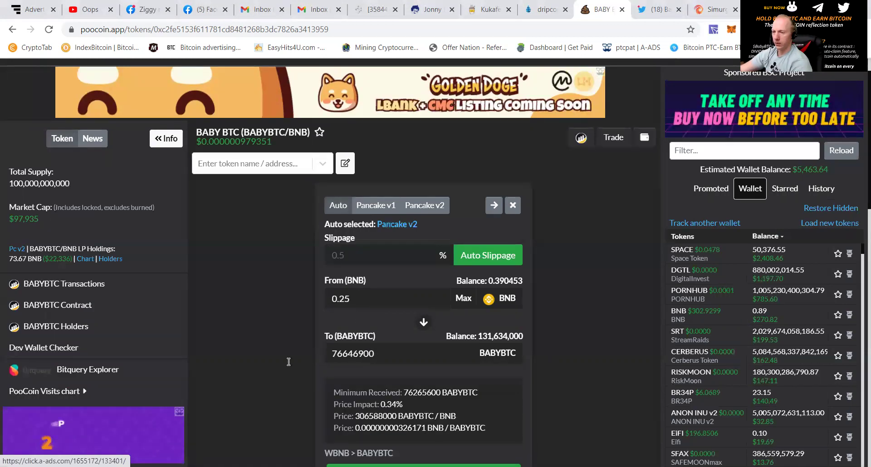
scroll(397, 316, down, 1)
scroll(397, 317, down, 3)
click(431, 414)
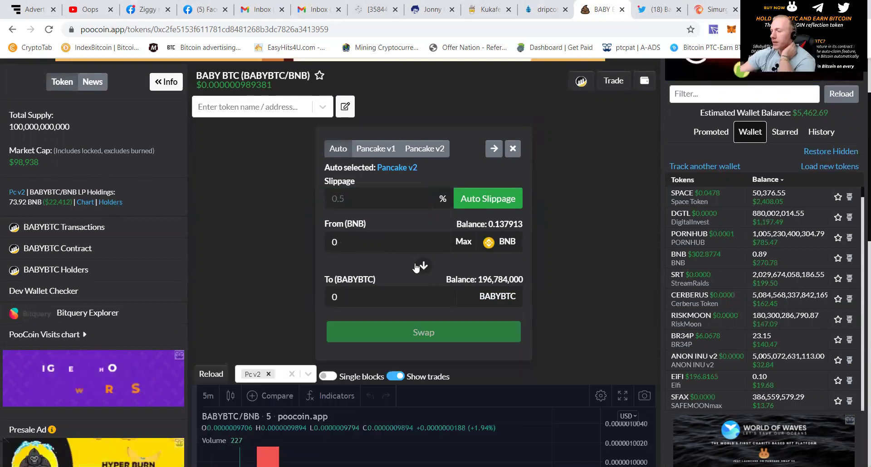
Open the BABYBTC holders list on BscScan and search its first page for addresses containing 0x18.
scroll(37, 252, up, 1)
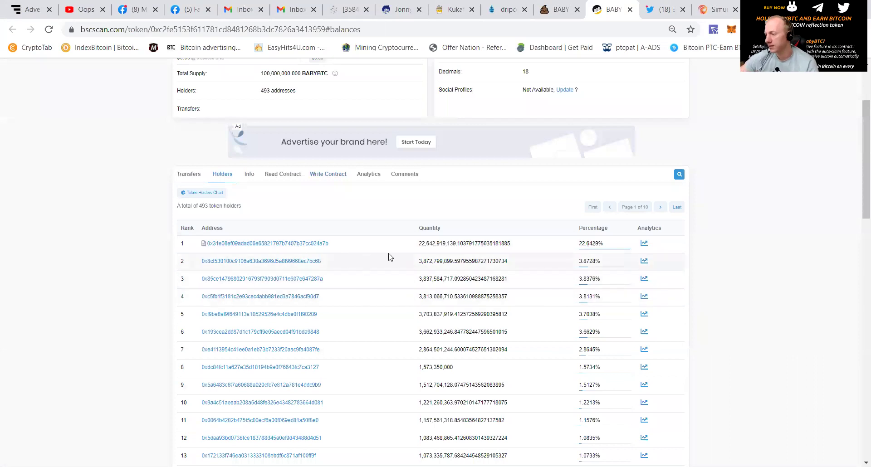
scroll(389, 258, down, 1)
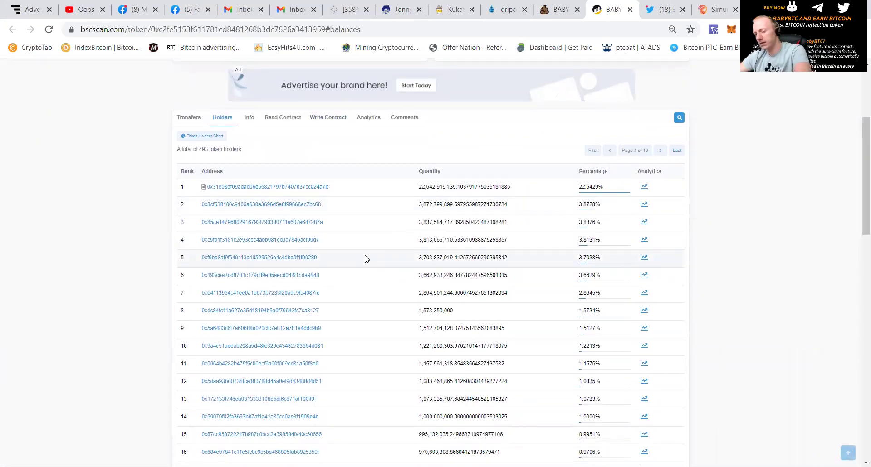
key(ctrl+f)
text(0x18)
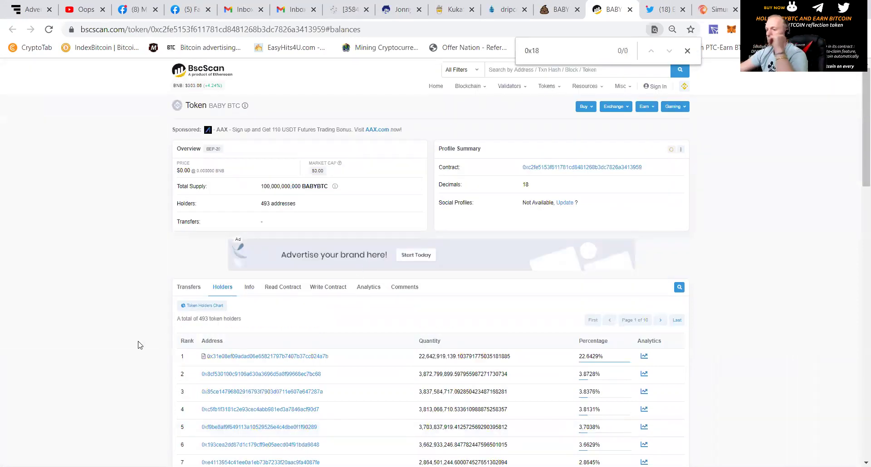
scroll(136, 347, down, 12)
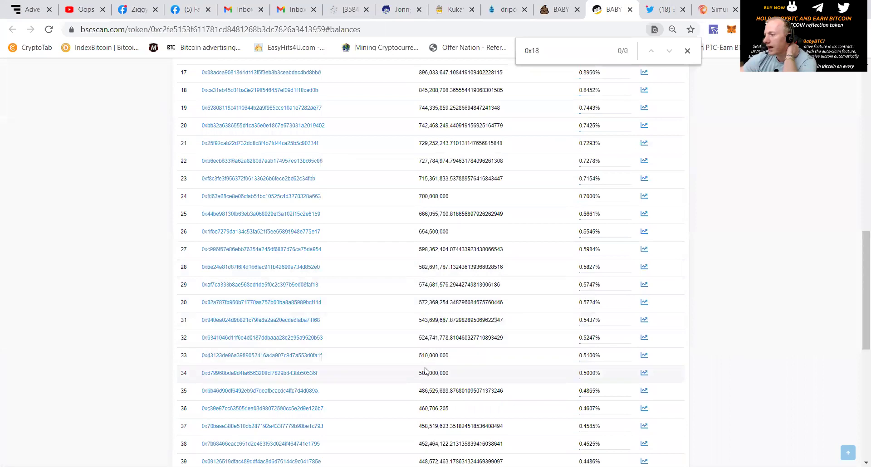
scroll(424, 376, down, 8)
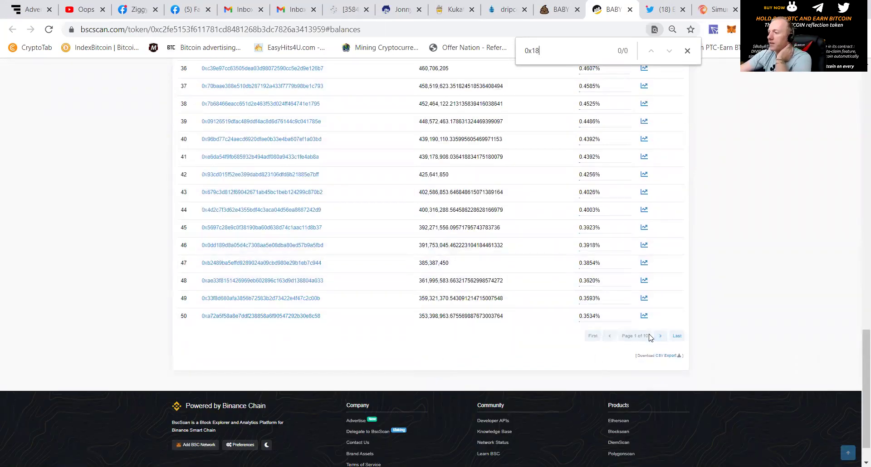
Locate the 0x18 address on the second page of holders, and open the token's comments.
click(660, 336)
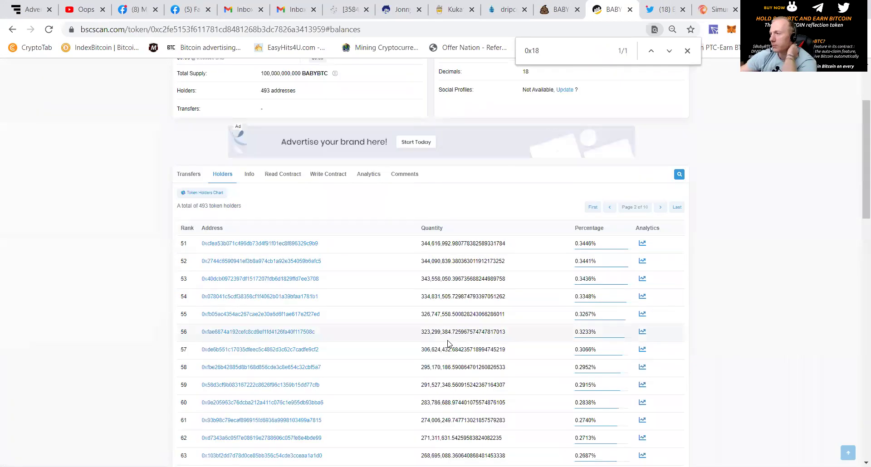
click(652, 51)
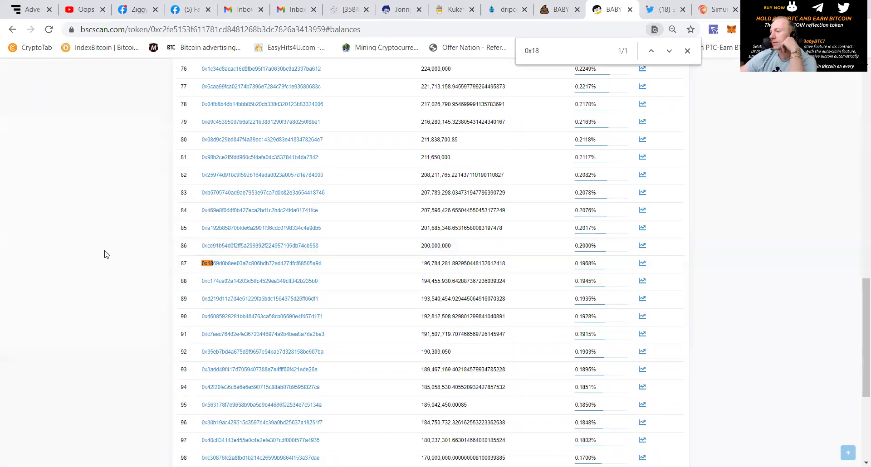
scroll(104, 254, up, 15)
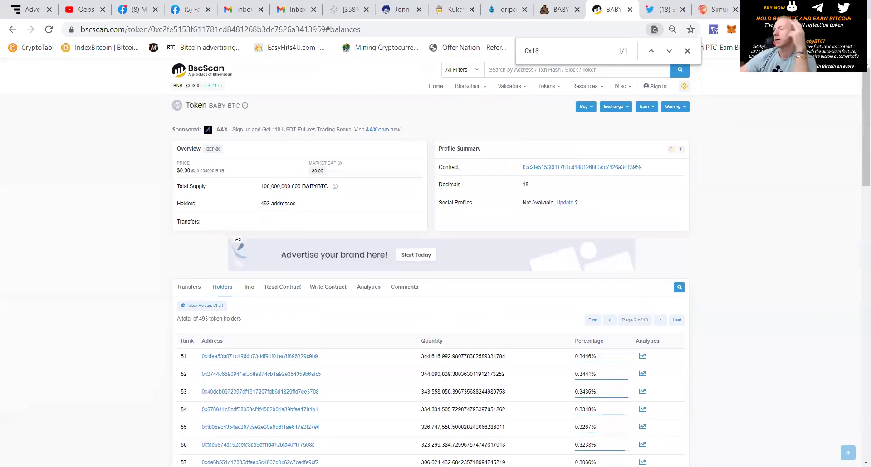
click(687, 51)
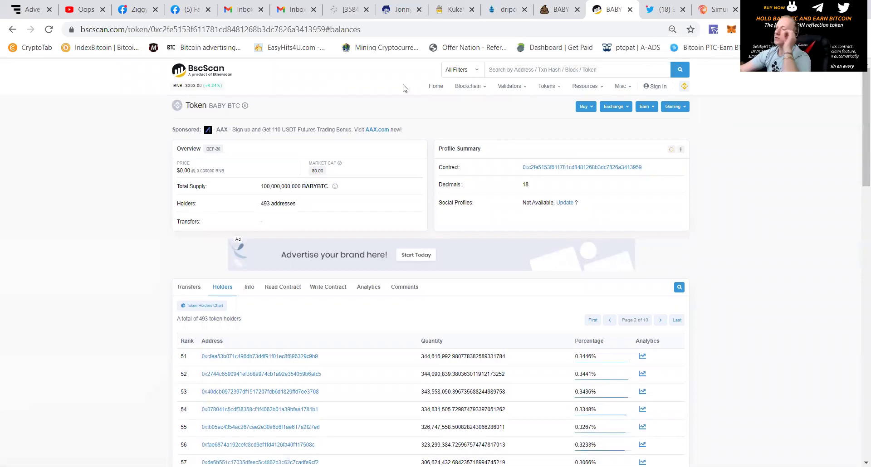
click(399, 295)
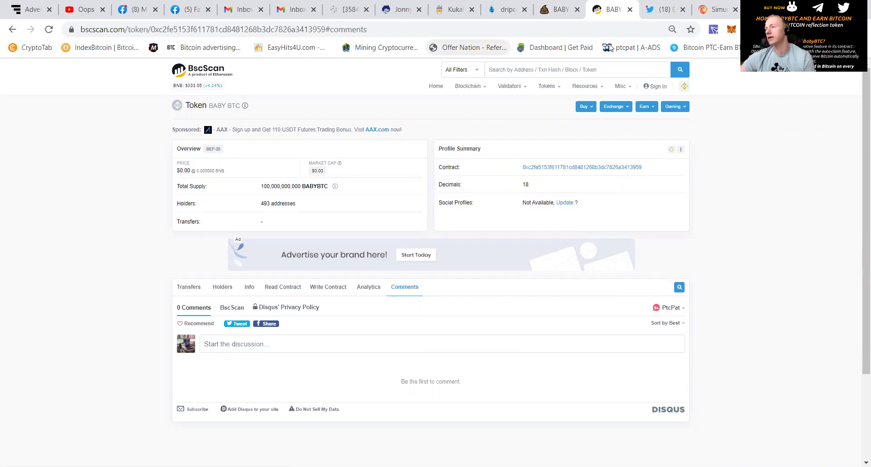
Return to the Simurgh BabyBTC website and review its extra links, feature options and token fee cards.
click(715, 9)
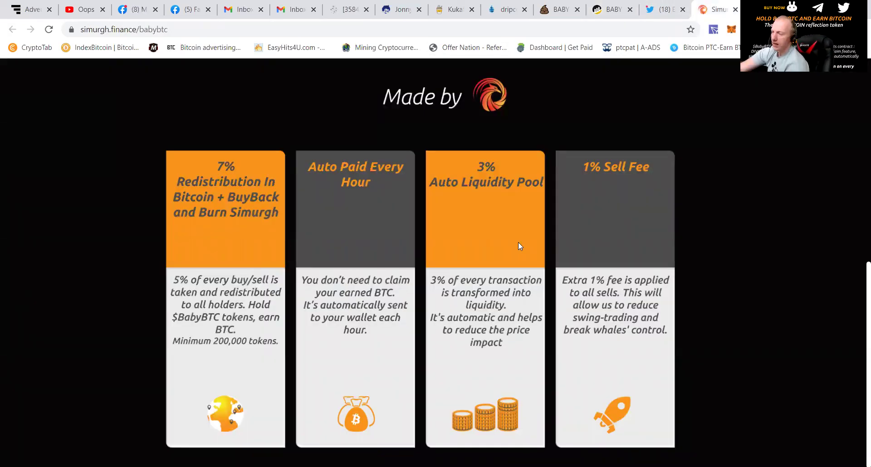
scroll(568, 249, up, 10)
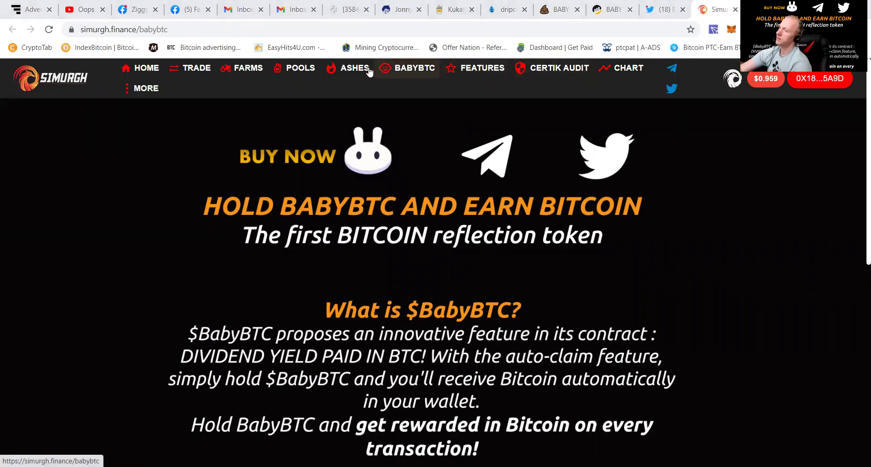
click(136, 88)
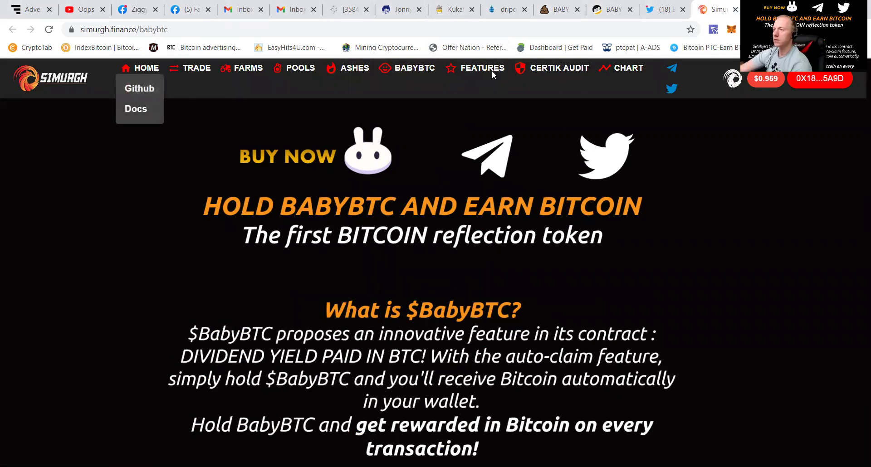
click(473, 69)
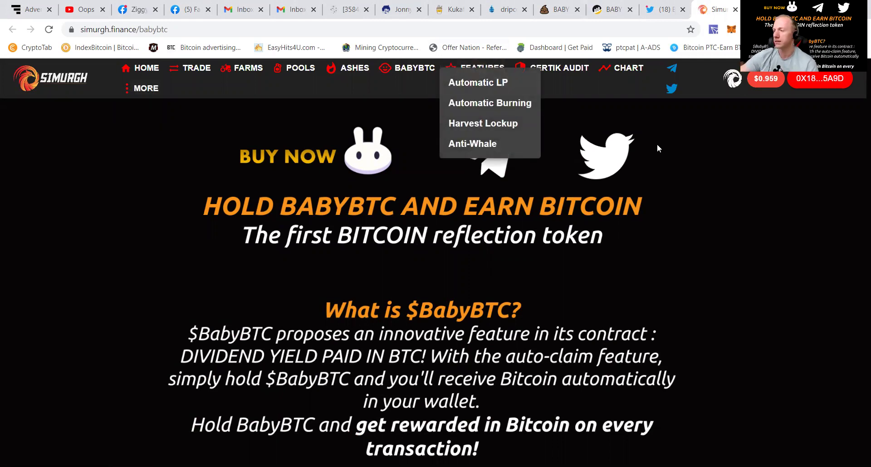
click(682, 172)
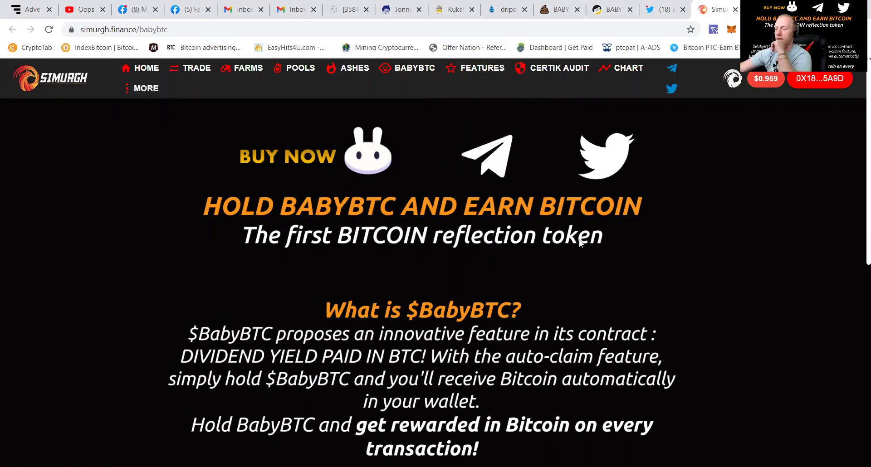
scroll(580, 242, down, 3)
scroll(580, 243, down, 6)
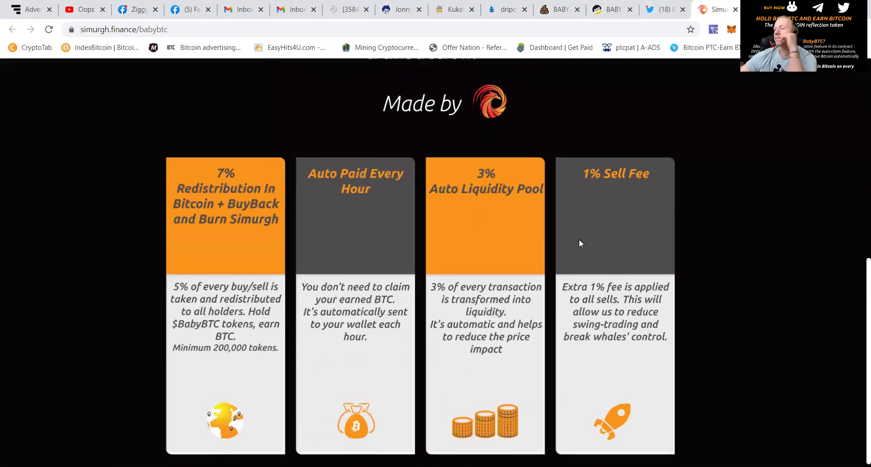